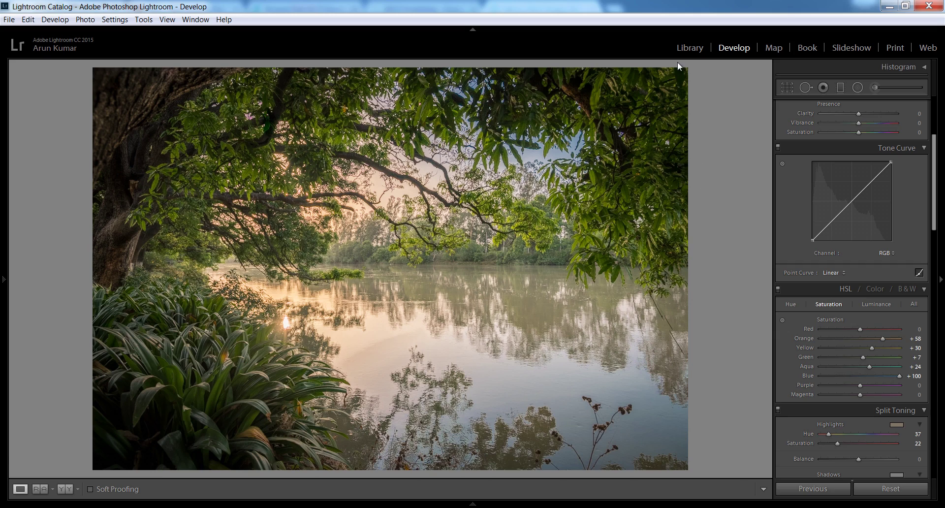
# Step: Switch from Develop to the Library to view the finished river photo in Loupe
pyautogui.click(688, 49)
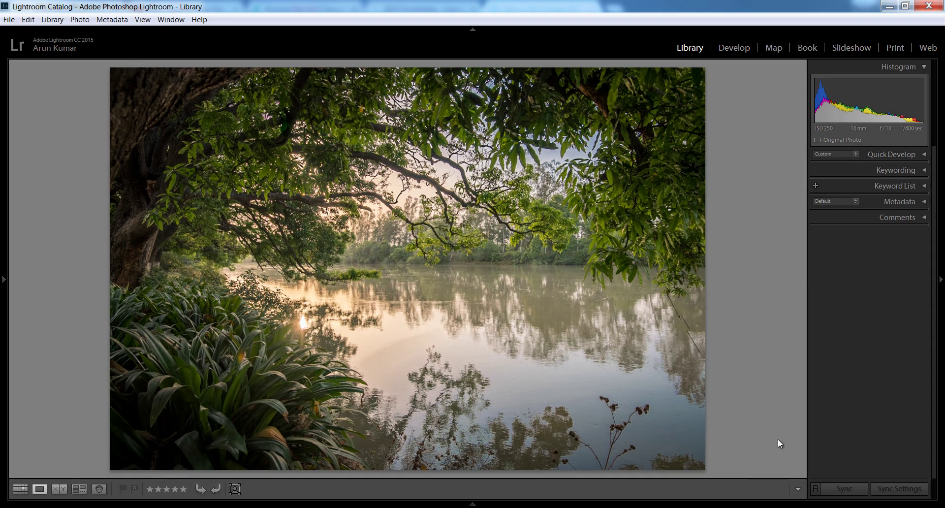
# Step: Open the dark exposure _DSC8857.NEF from the grid with its info overlay, and load it in Develop
pyautogui.click(21, 488)
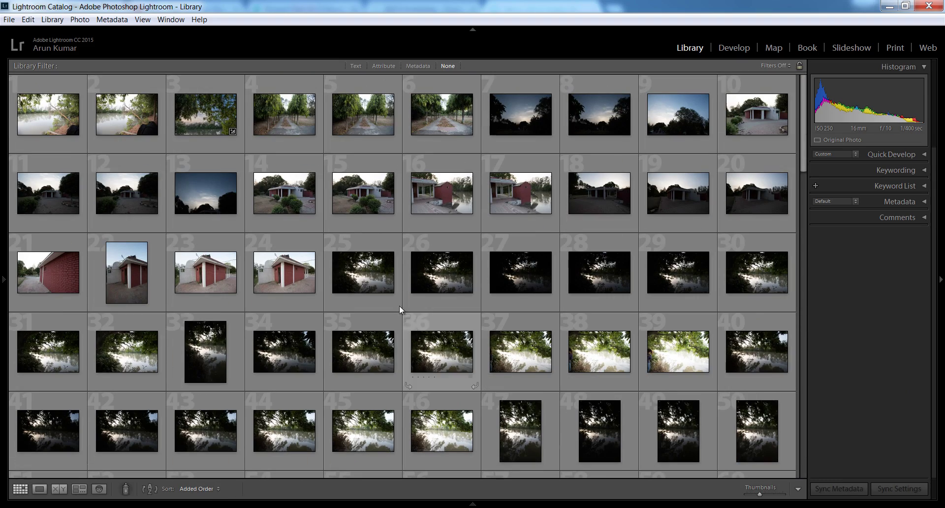
pyautogui.doubleClick(388, 283)
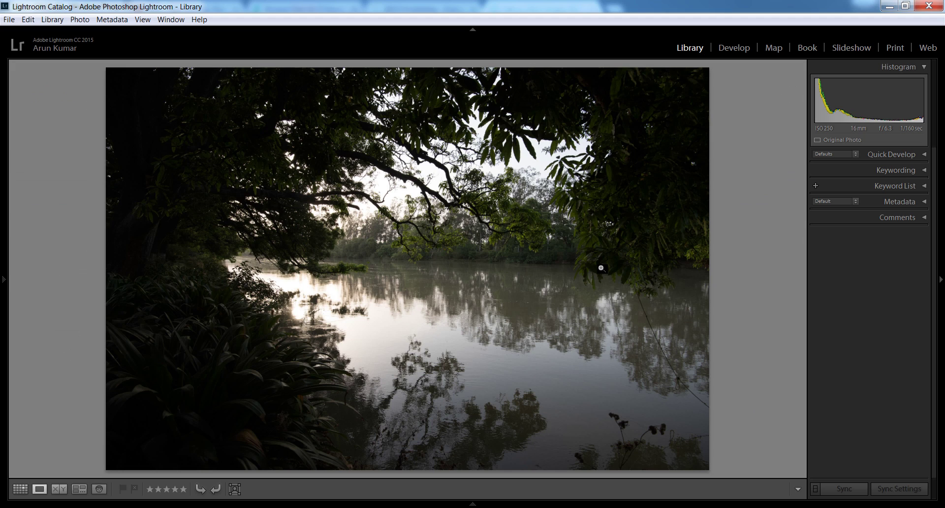
pyautogui.press('i')
pyautogui.press('i')
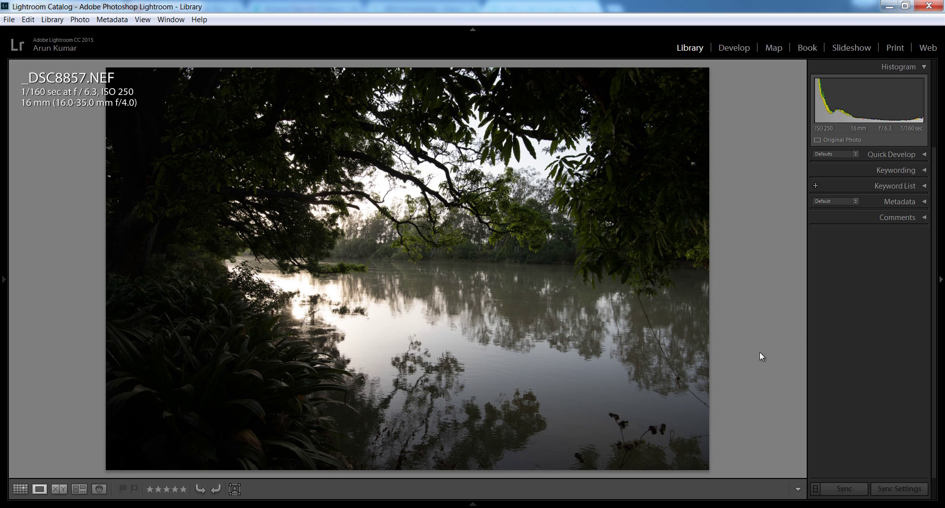
pyautogui.click(738, 48)
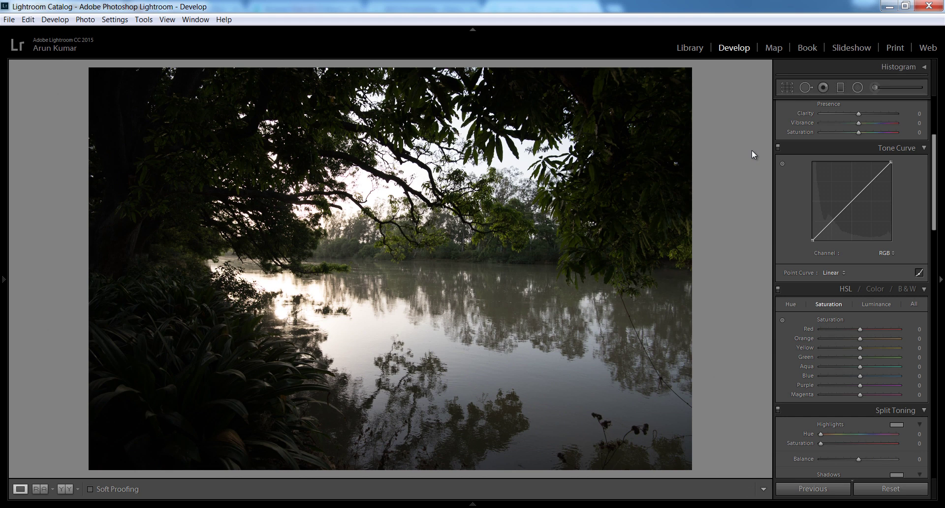
# Step: Show the exposure info overlay and step through exposures _DSC8858 to _DSC8861
pyautogui.press('i')
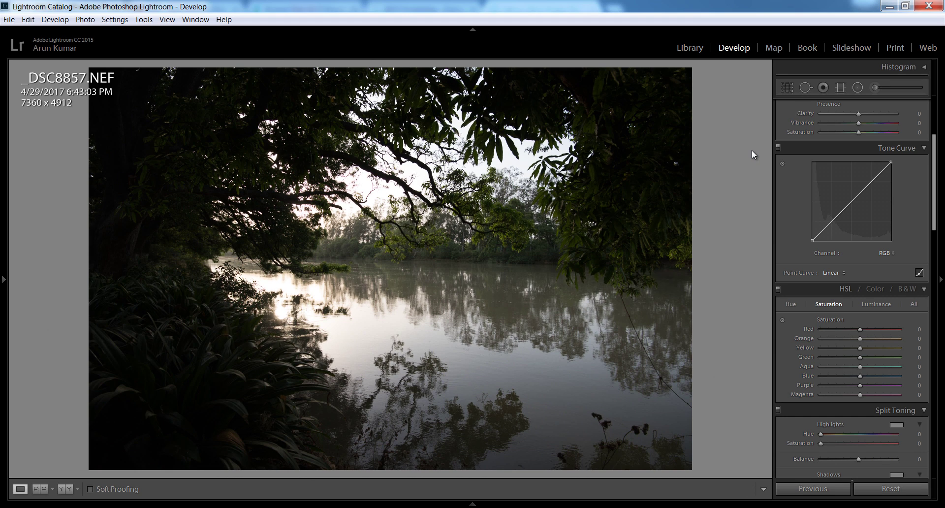
pyautogui.press('i')
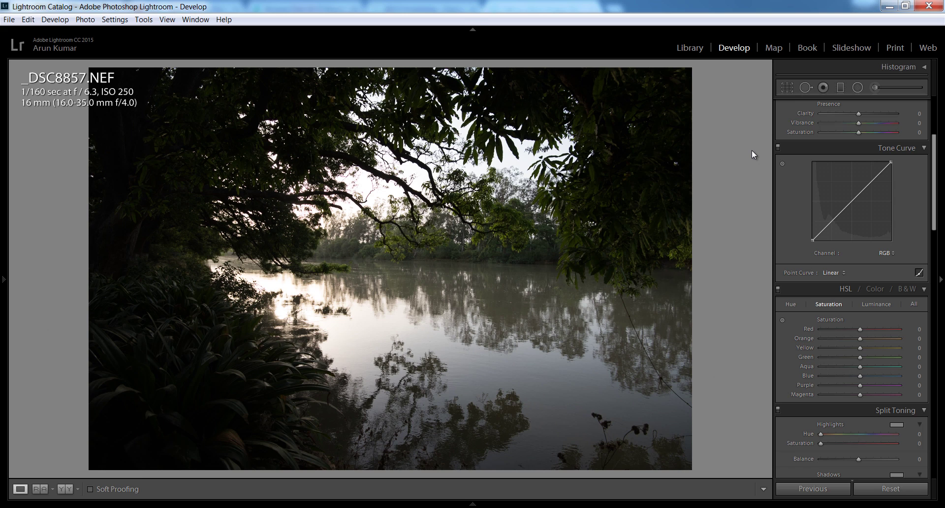
pyautogui.press('Right')
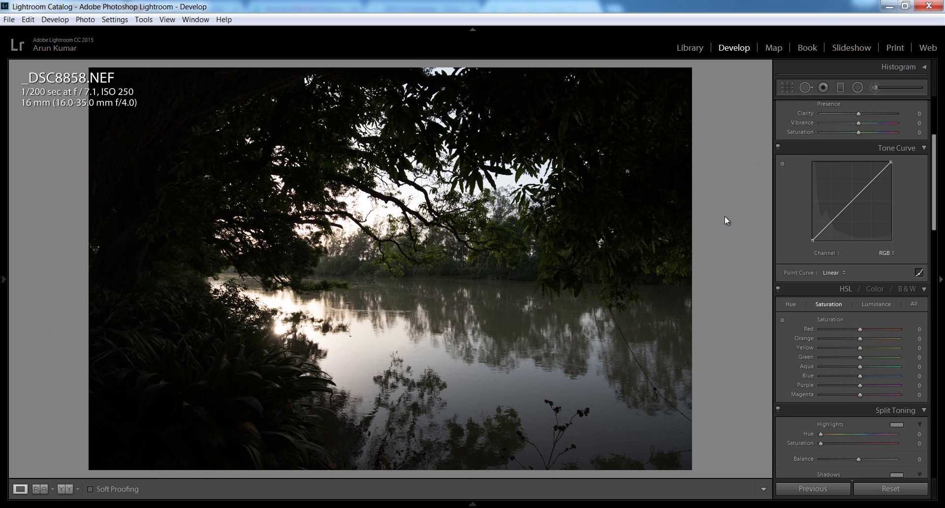
pyautogui.press('Right')
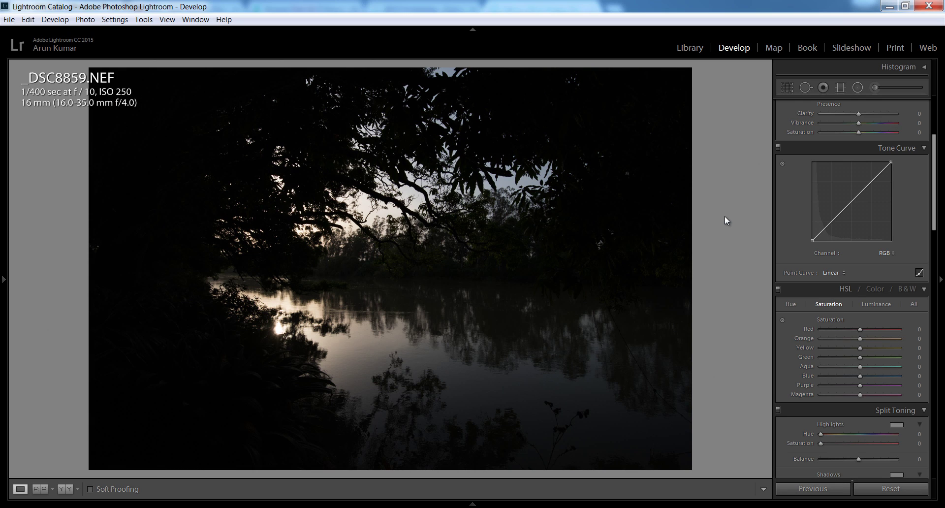
pyautogui.press('Right')
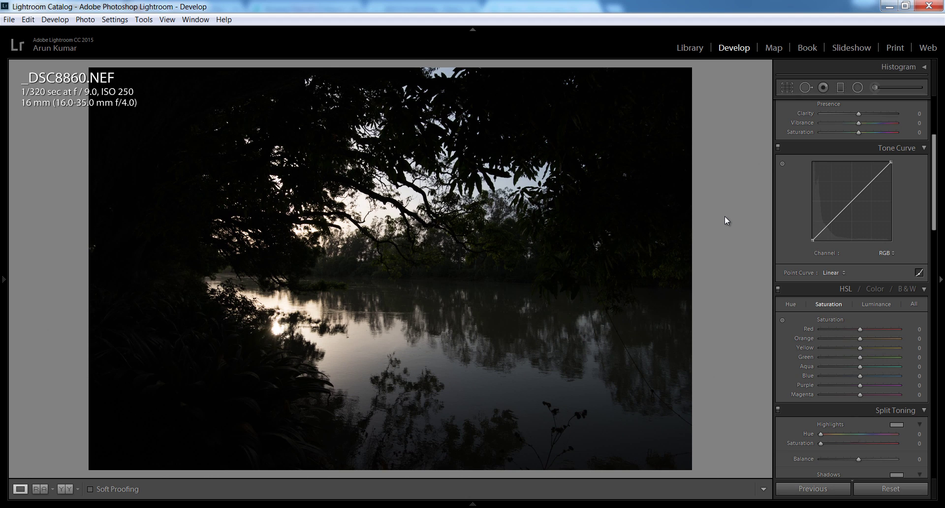
pyautogui.press('Right')
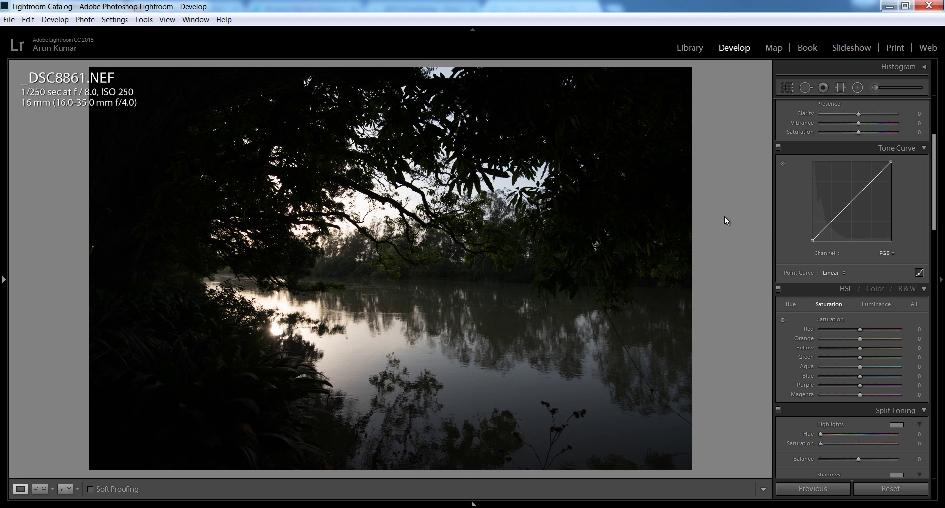
# Step: Continue through the brackets to _DSC8865, settle on _DSC8864, and show the filmstrip
pyautogui.press('Right')
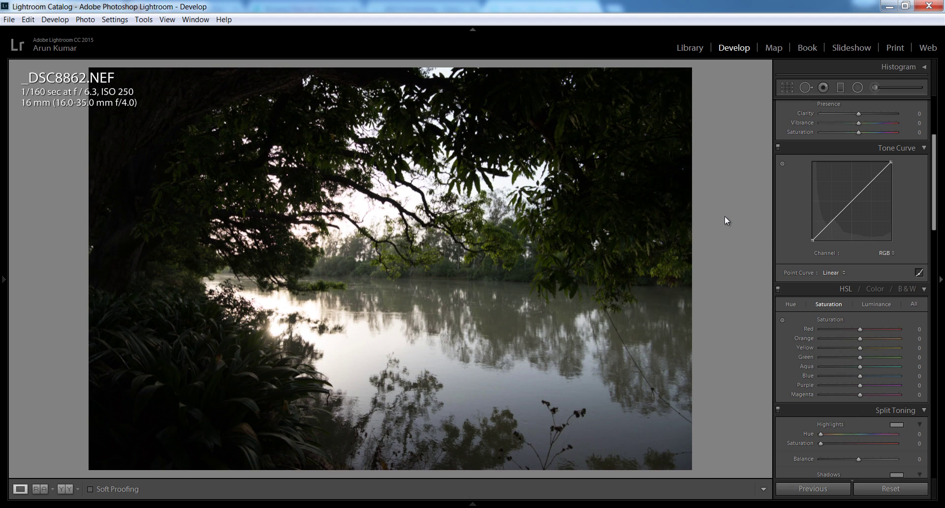
pyautogui.press('Right')
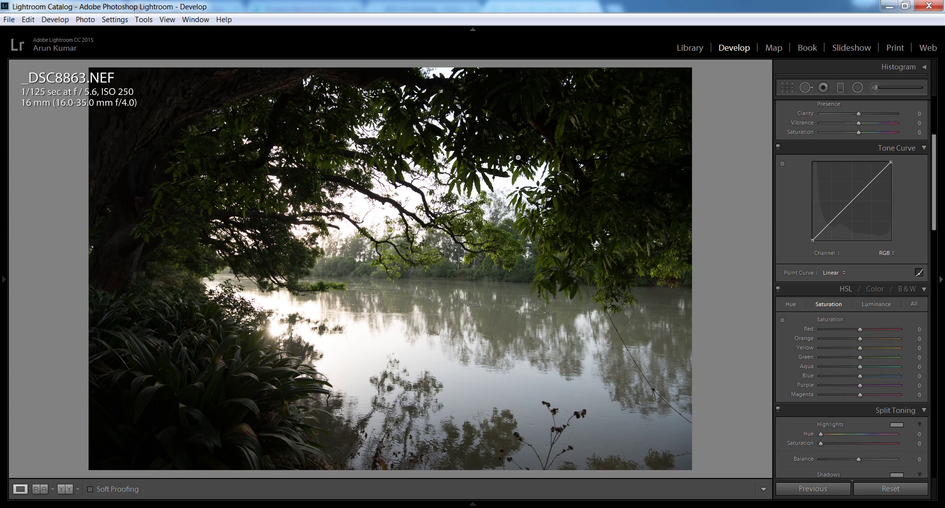
pyautogui.press('Right')
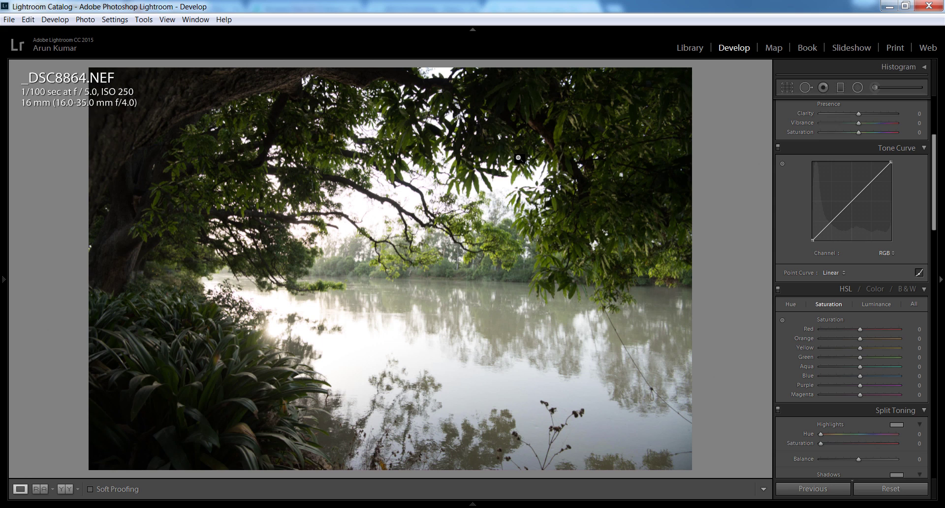
pyautogui.press('Right')
pyautogui.press('Left')
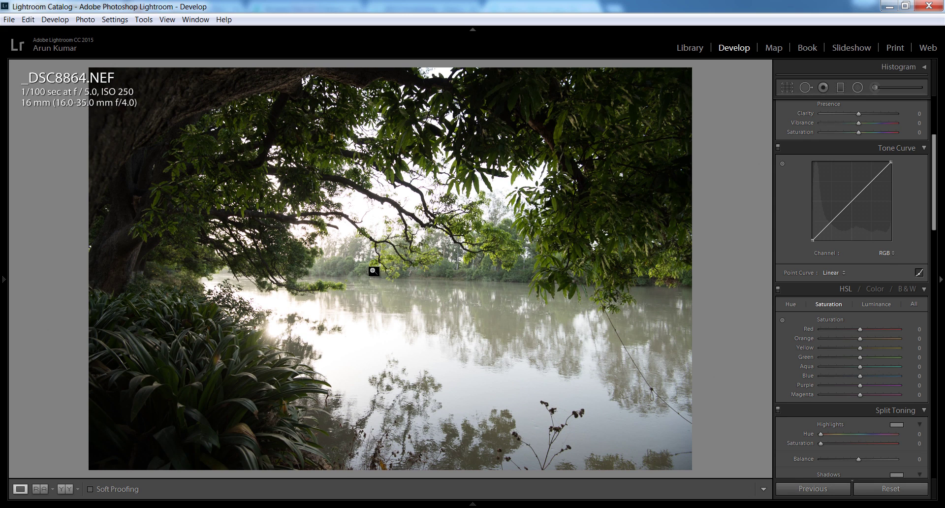
pyautogui.click(471, 504)
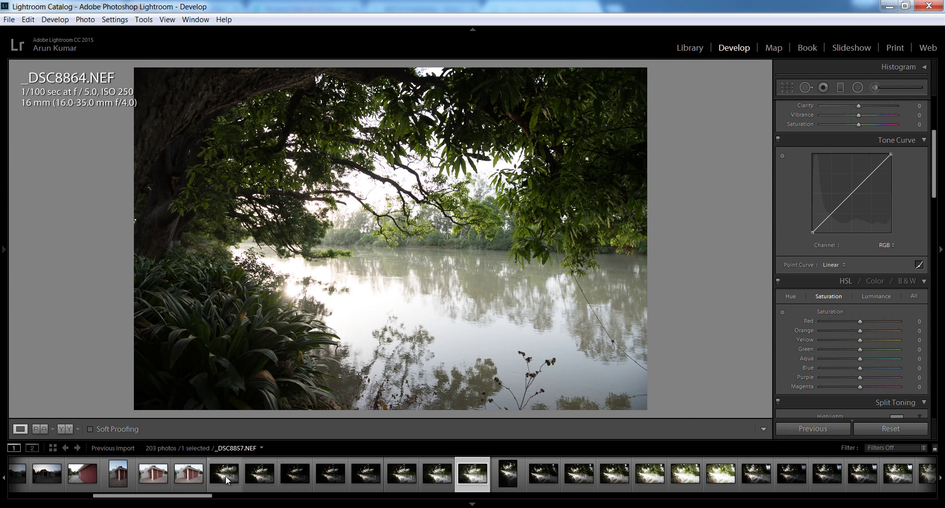
# Step: Select the eight exposures _DSC8857 through _DSC8864 in the filmstrip and return to the Library
pyautogui.click(225, 476)
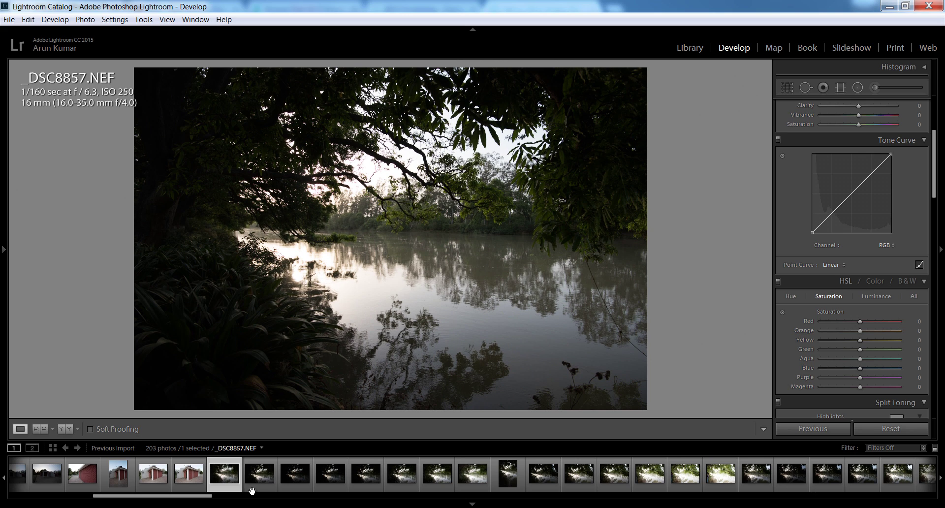
pyautogui.keyDown('ctrl'); pyautogui.click(260, 480); pyautogui.keyUp('ctrl')
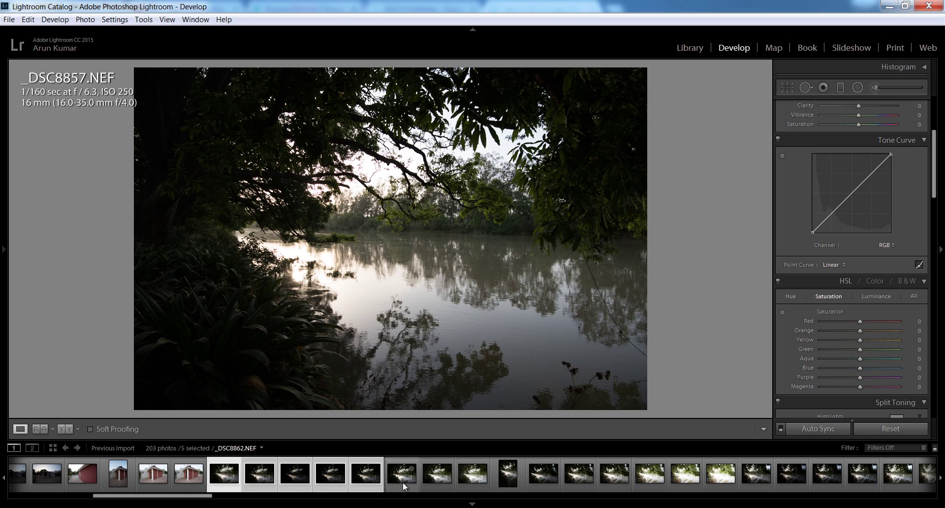
pyautogui.keyDown('ctrl'); pyautogui.click(437, 484); pyautogui.keyUp('ctrl')
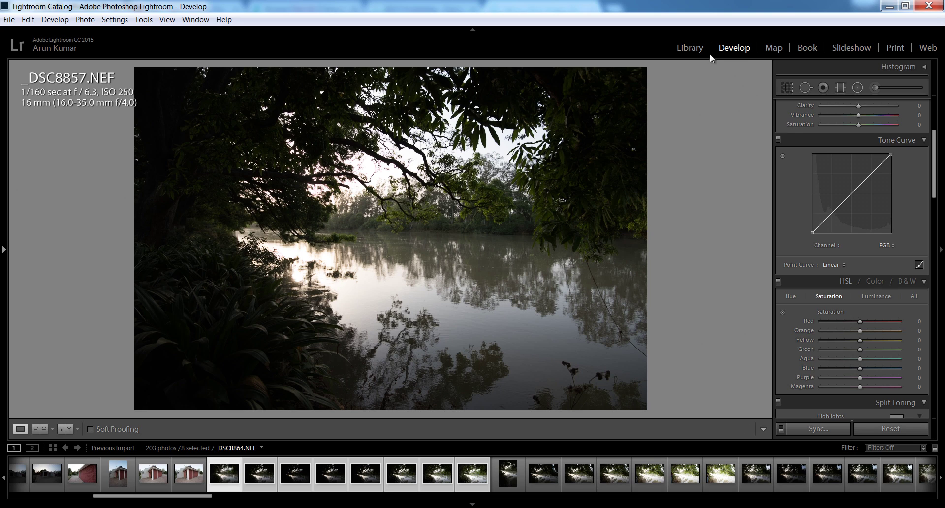
pyautogui.click(690, 48)
# Step: Start an HDR merge of the selected exposures via Photo > Photo Merge > HDR
pyautogui.click(74, 20)
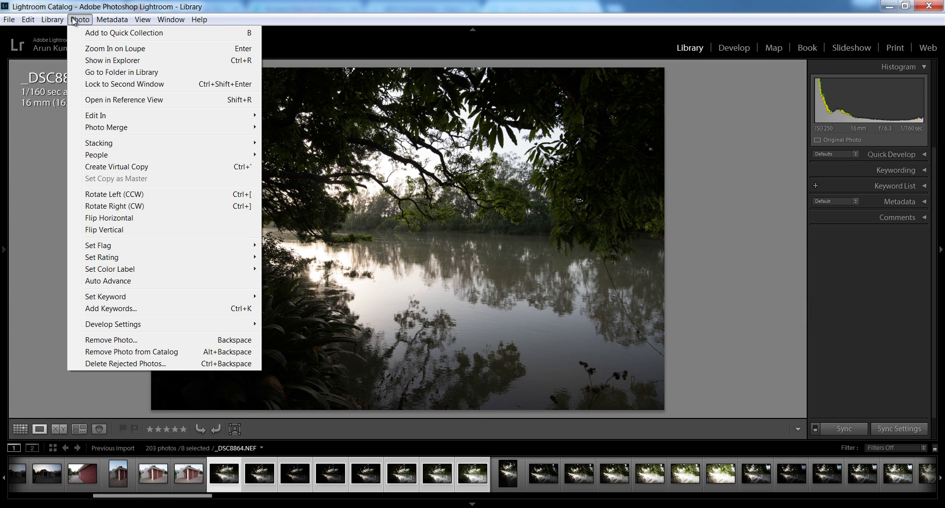
pyautogui.moveTo(106, 127)
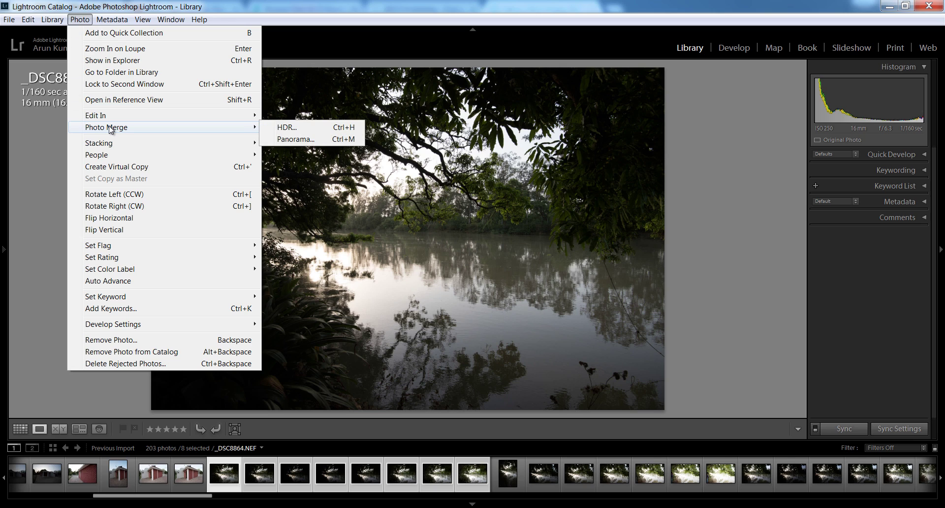
pyautogui.click(301, 129)
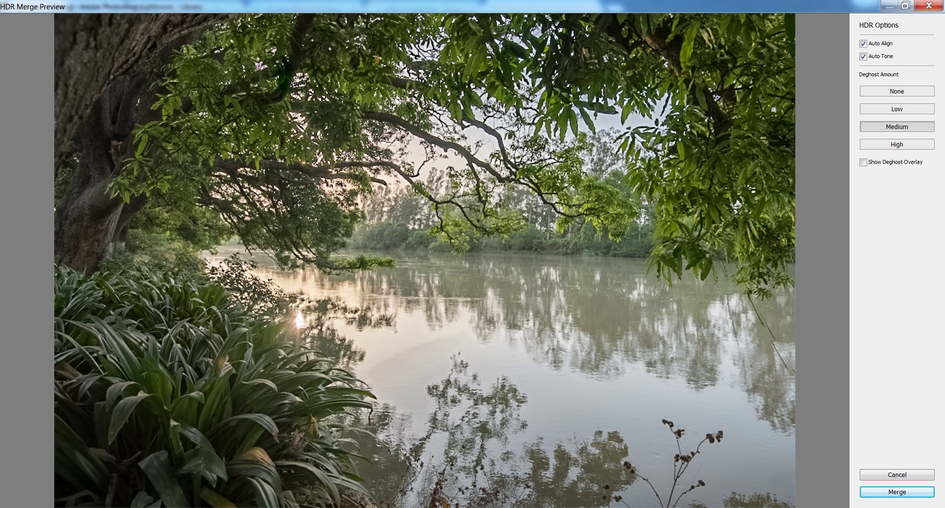
# Step: Merge the bracketed exposures into the HDR file _DSC8857-HDR-2.dng
pyautogui.click(897, 492)
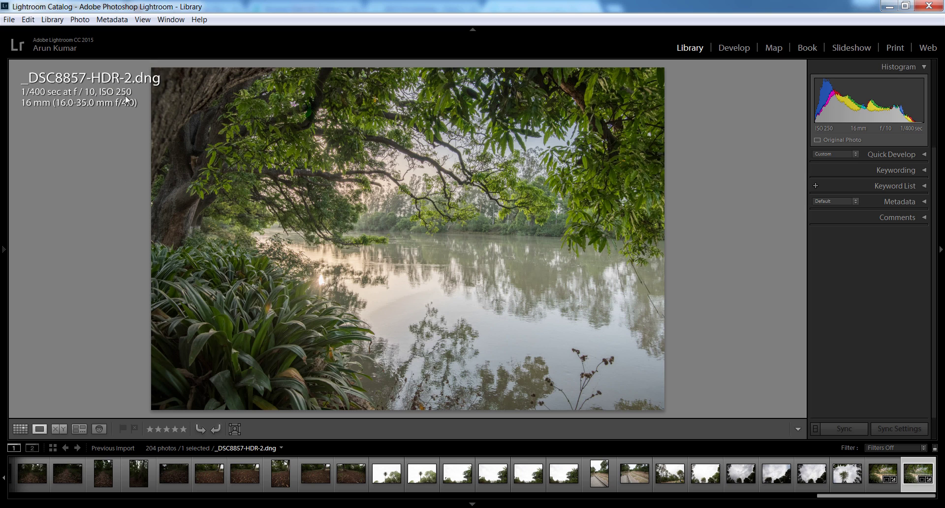
# Step: Hide the filmstrip and info overlay with the merged HDR image open in Develop
pyautogui.click(471, 504)
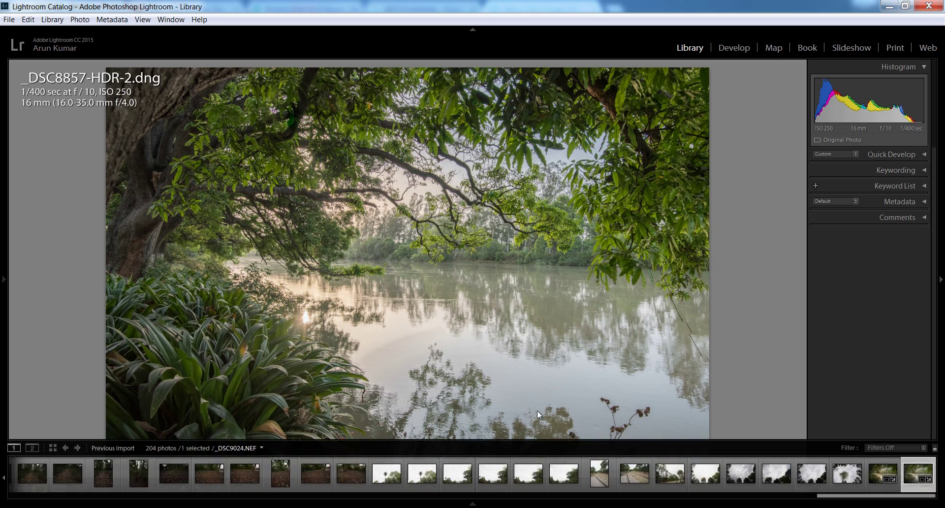
pyautogui.click(734, 48)
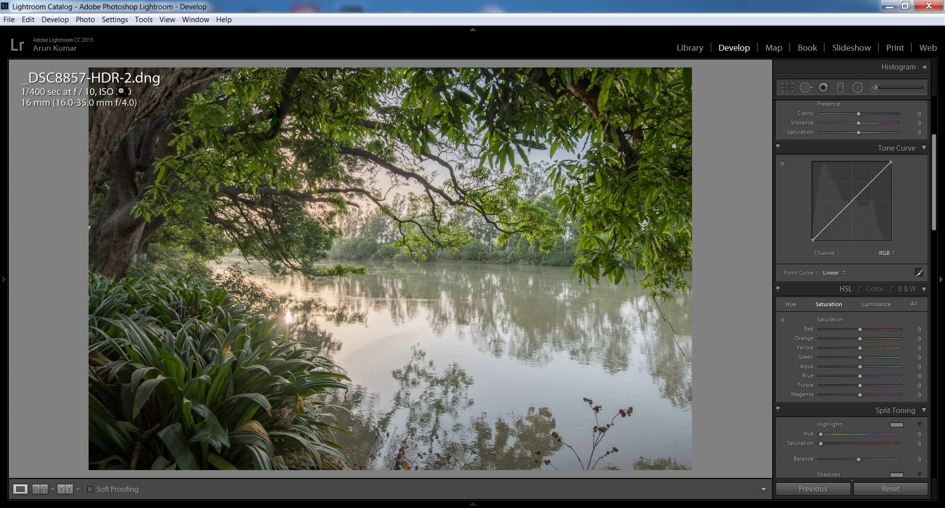
pyautogui.press('i')
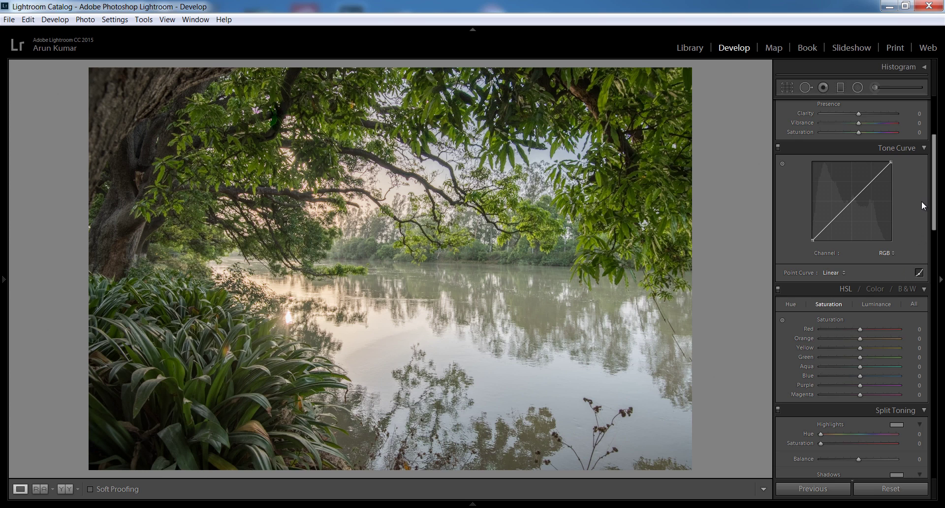
pyautogui.moveTo(935, 194); pyautogui.dragTo(939, 138)
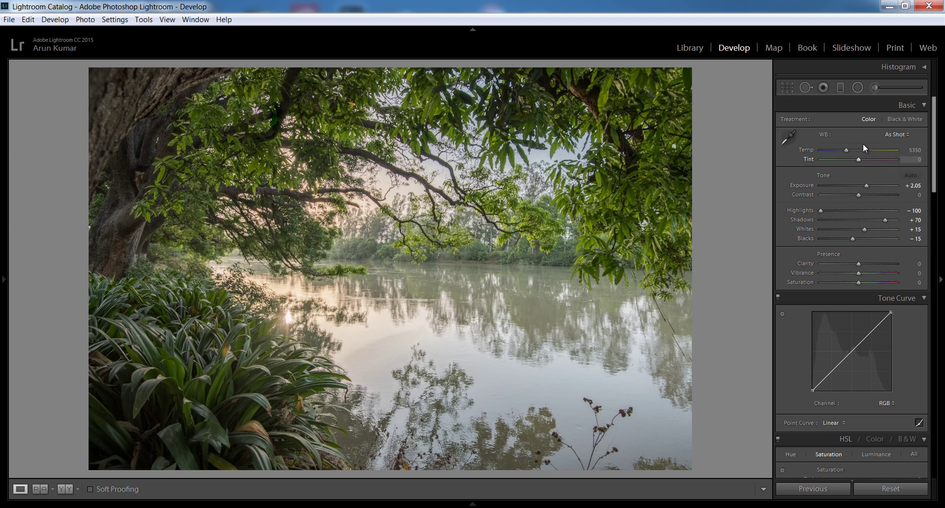
# Step: Try Auto and a warmer temperature, keep As Shot white balance (5350, Tint 0), and set Vibrance +13
pyautogui.click(899, 136)
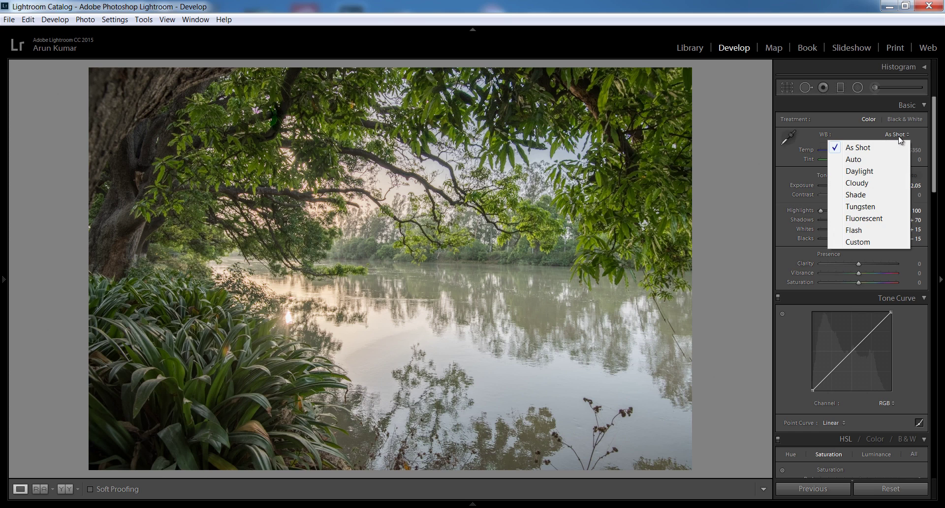
pyautogui.click(881, 159)
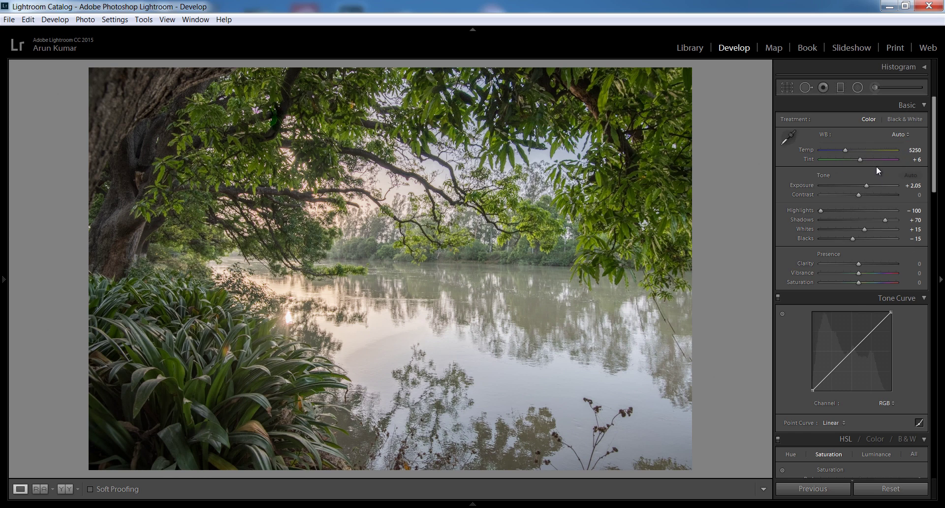
pyautogui.click(898, 134)
pyautogui.click(885, 149)
pyautogui.moveTo(847, 149); pyautogui.dragTo(853, 153)
pyautogui.click(898, 134)
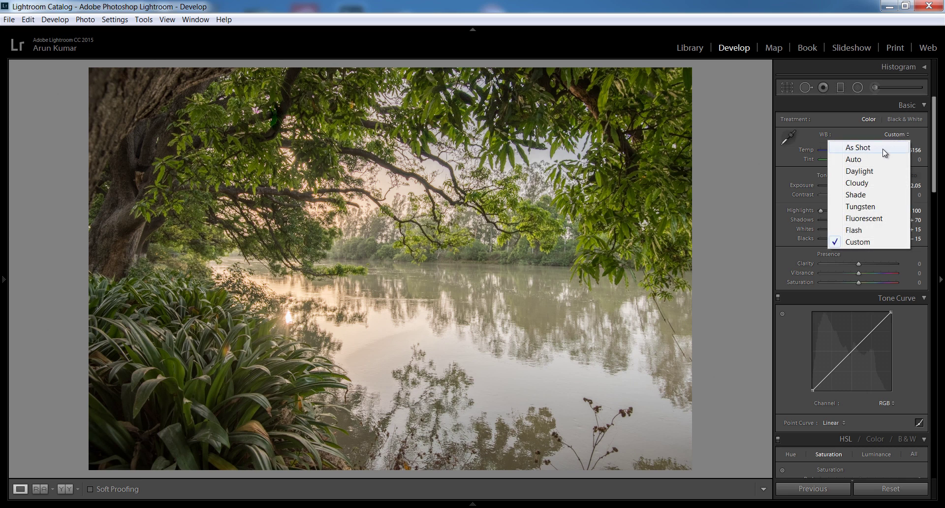
pyautogui.click(883, 150)
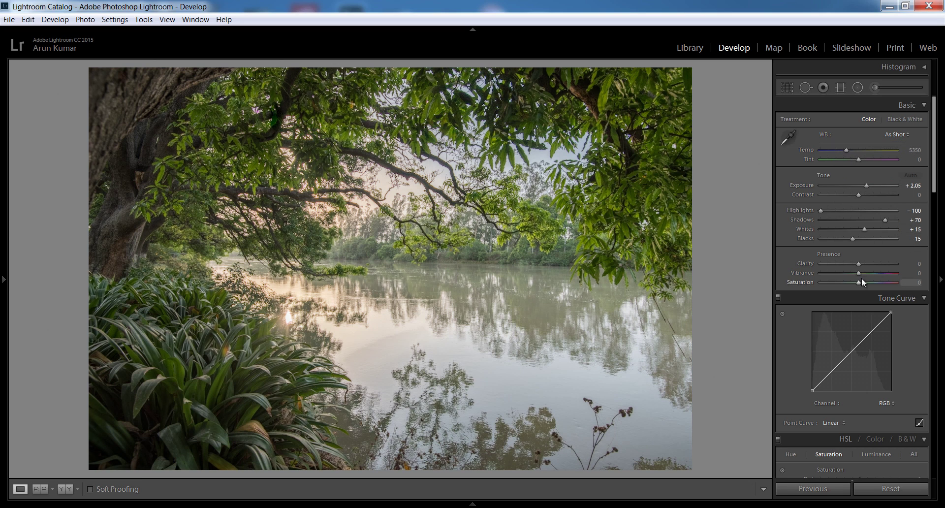
pyautogui.moveTo(859, 272); pyautogui.dragTo(864, 272)
pyautogui.moveTo(931, 168); pyautogui.dragTo(932, 184)
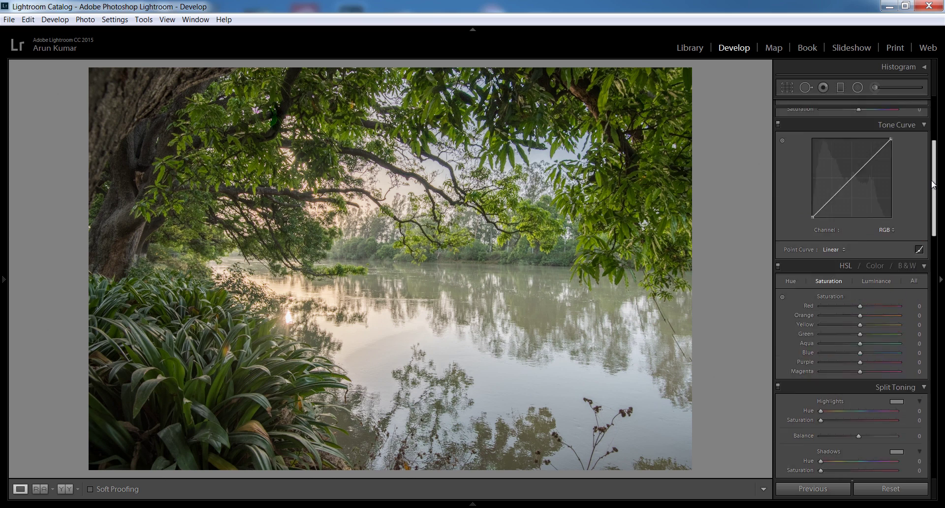
# Step: With the HSL Saturation targeted tool, adjust sky orange/yellow and boost the green trees
pyautogui.scroll(3, 933, 183)
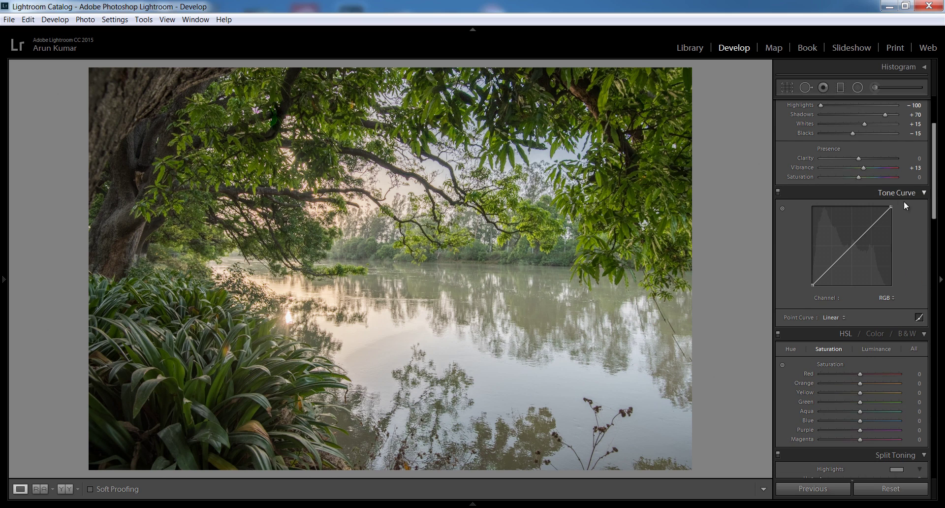
pyautogui.scroll(-5, 915, 211)
pyautogui.scroll(-2, 836, 211)
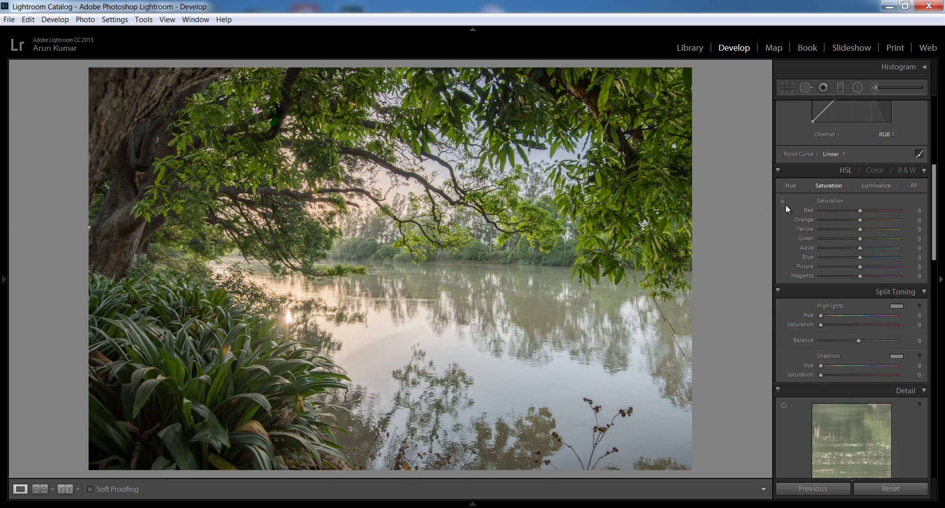
pyautogui.click(782, 202)
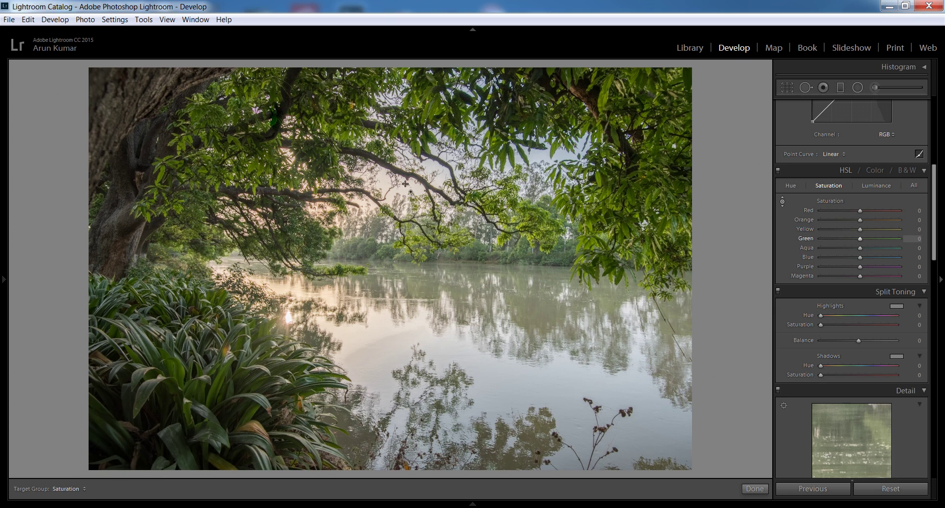
pyautogui.moveTo(379, 179); pyautogui.dragTo(380, 155)
pyautogui.moveTo(380, 149)
pyautogui.mouseDown()
pyautogui.moveTo(377, 176)
pyautogui.moveTo(378, 129)
pyautogui.mouseUp()
pyautogui.moveTo(539, 181); pyautogui.dragTo(540, 123)
# Step: Boost the water's blue, reduce aqua, and lower green to Orange +49, Yellow +68, Green −19, Aqua +19, Blue +50
pyautogui.moveTo(561, 379); pyautogui.dragTo(559, 350)
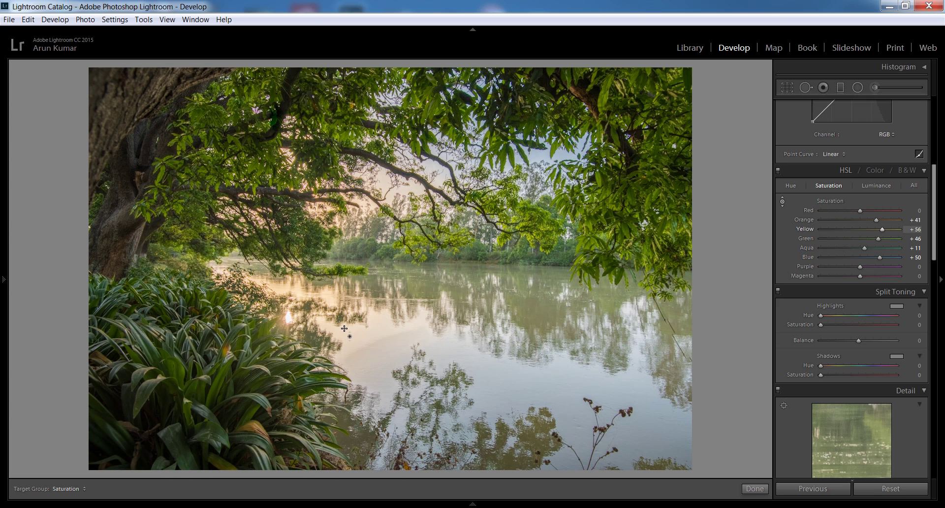
pyautogui.moveTo(348, 331); pyautogui.dragTo(347, 320)
pyautogui.moveTo(595, 173)
pyautogui.mouseDown()
pyautogui.moveTo(603, 257)
pyautogui.moveTo(596, 189)
pyautogui.mouseUp()
pyautogui.moveTo(837, 236); pyautogui.dragTo(836, 237)
pyautogui.moveTo(860, 243); pyautogui.dragTo(855, 243)
pyautogui.scroll(-3, 886, 207)
# Step: Tint the split-toning highlights at hue 37, saturation 22
pyautogui.scroll(-3, 886, 206)
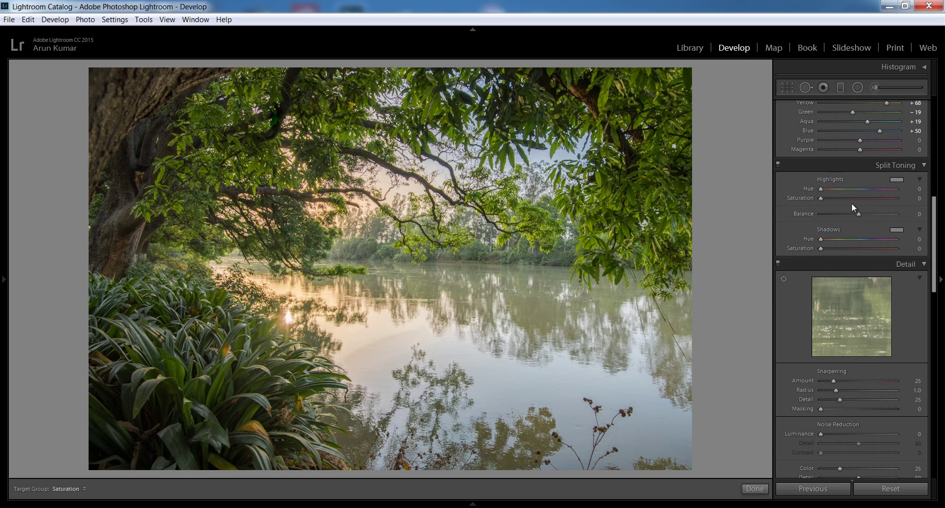
pyautogui.click(896, 180)
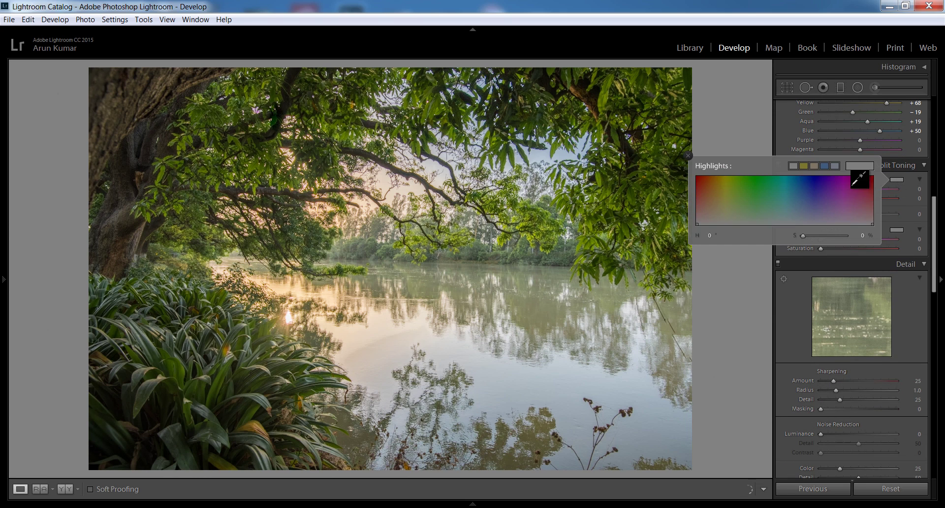
pyautogui.click(814, 166)
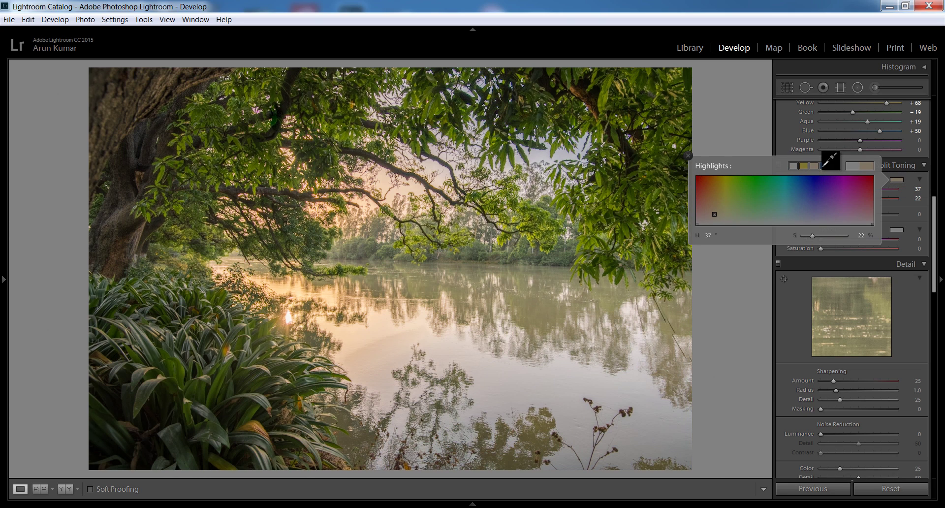
pyautogui.click(688, 156)
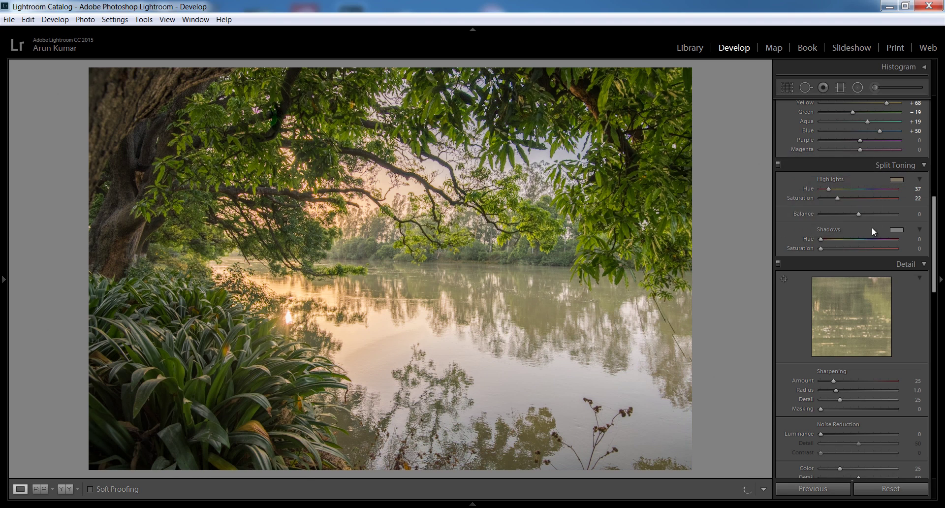
# Step: Raise the Detail sharpening Amount to 101
pyautogui.scroll(-5, 905, 242)
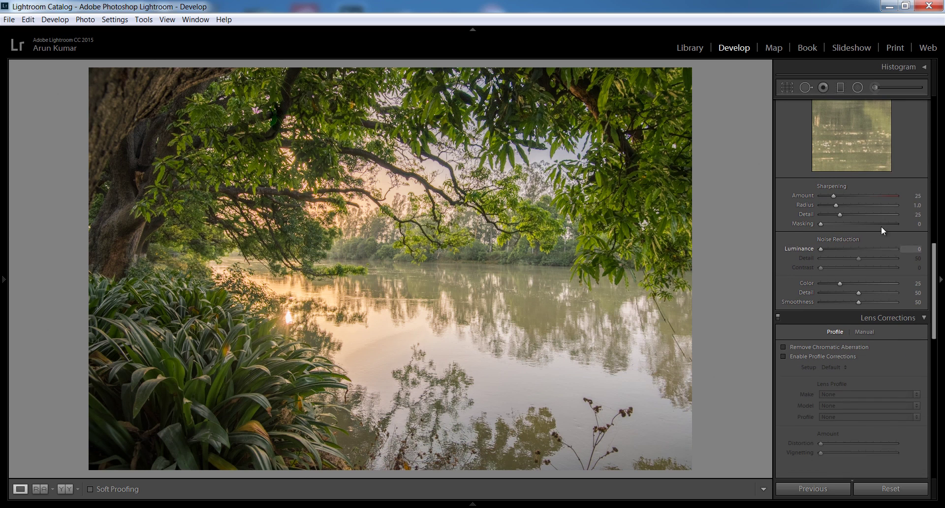
pyautogui.click(872, 199)
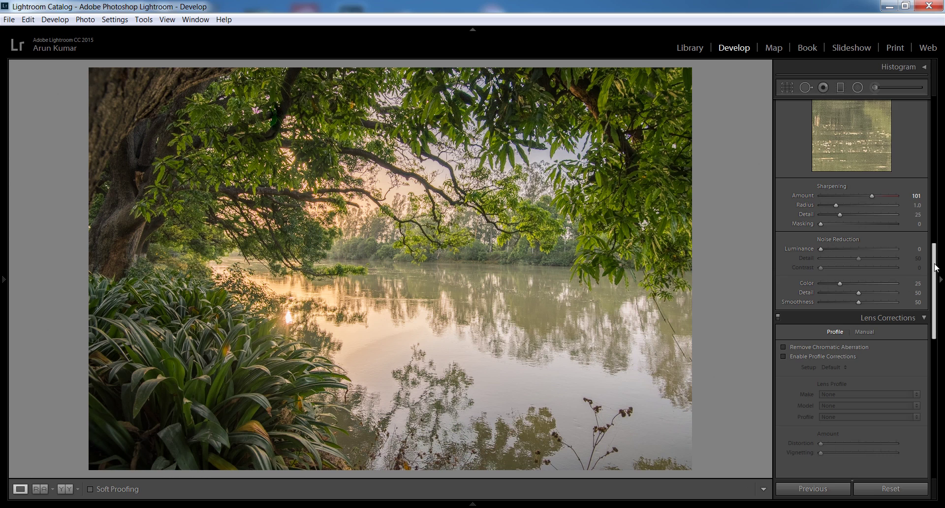
pyautogui.moveTo(931, 276); pyautogui.dragTo(931, 315)
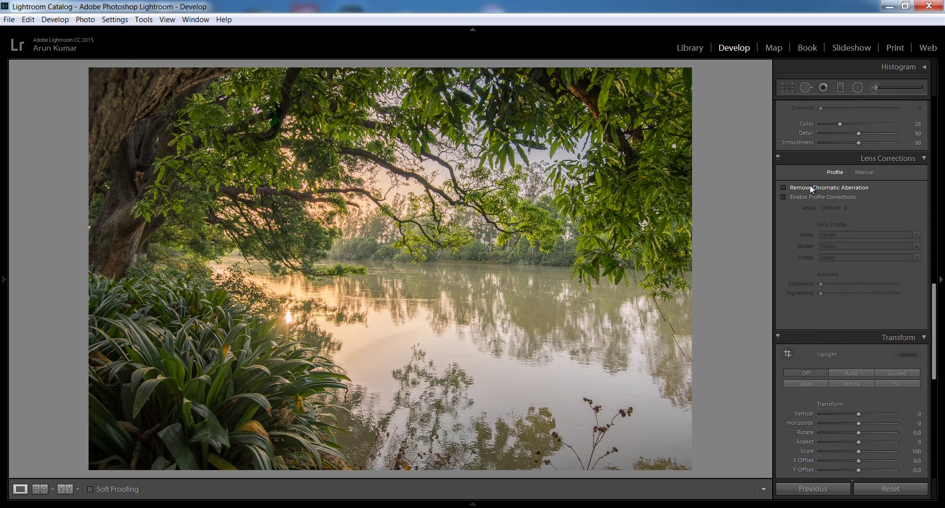
# Step: Turn on Remove Chromatic Aberration and the Nikon 16-35mm lens profile corrections
pyautogui.click(807, 187)
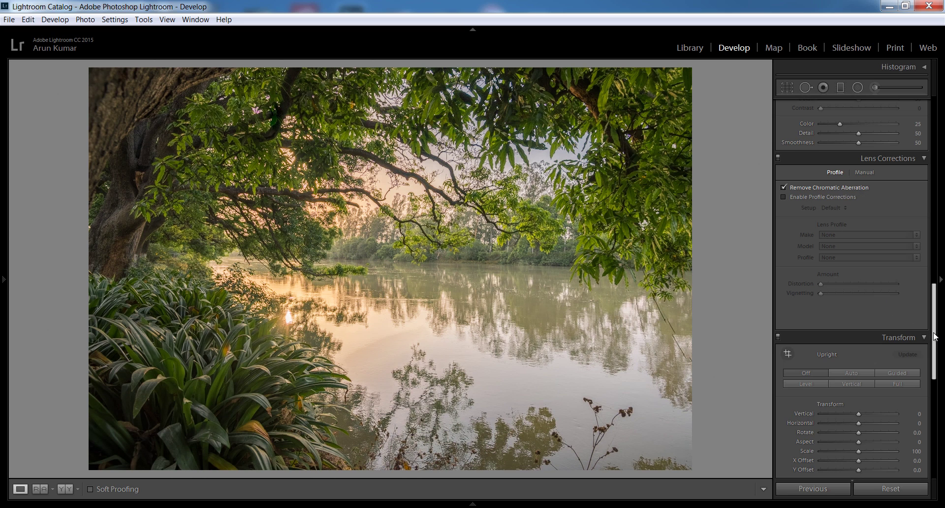
pyautogui.scroll(1, 934, 337)
pyautogui.click(783, 215)
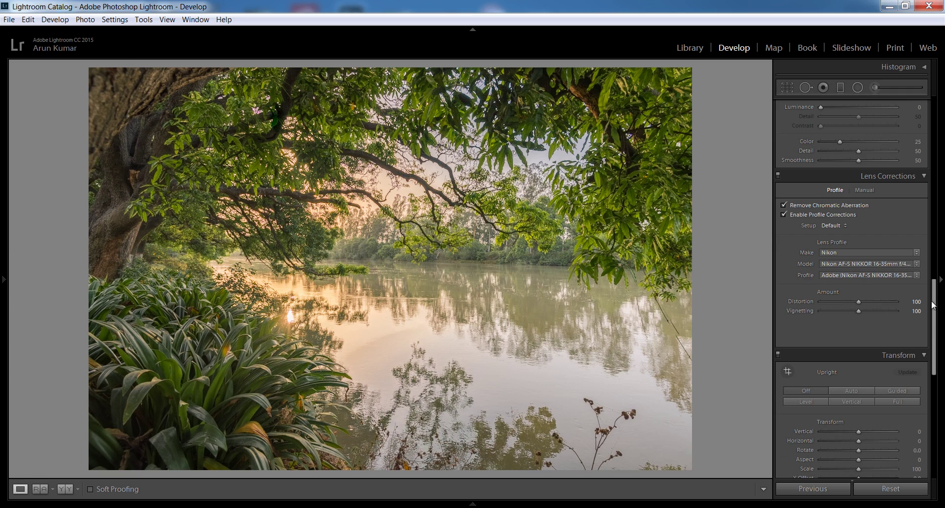
pyautogui.scroll(-3, 911, 301)
pyautogui.scroll(-3, 911, 307)
pyautogui.scroll(-3, 912, 315)
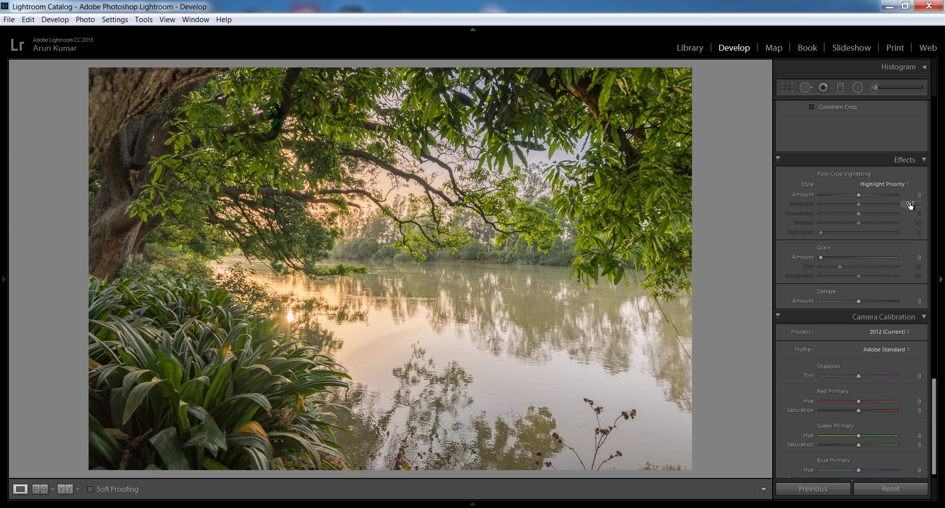
# Step: Set Effects Post-Crop Vignetting Amount to −32 to darken the image edges
pyautogui.moveTo(915, 195); pyautogui.dragTo(900, 197)
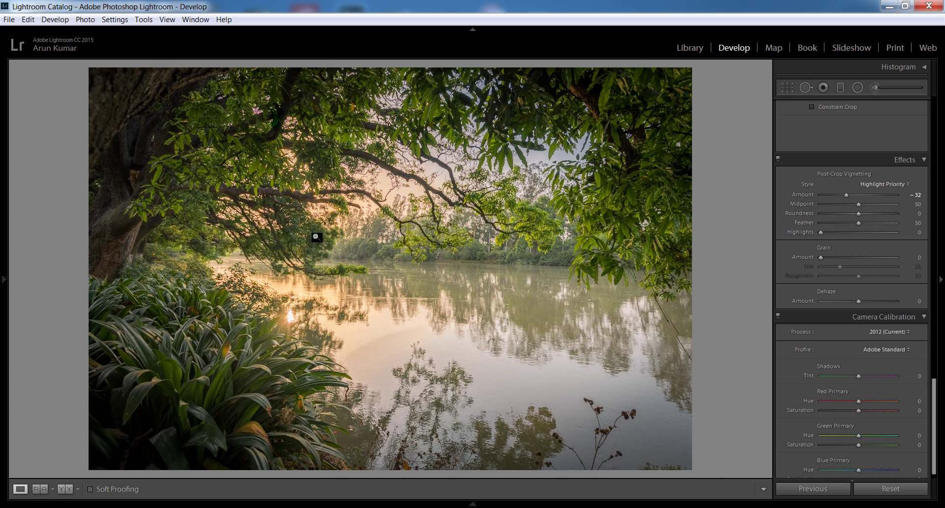
pyautogui.moveTo(934, 400); pyautogui.dragTo(883, 116)
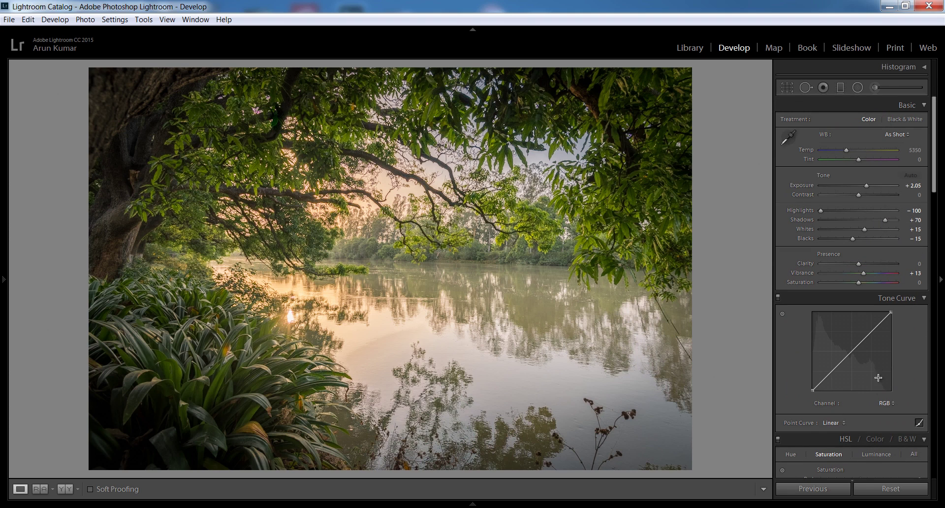
# Step: Lift the Tone Curve's black point slightly and raise Clarity to +13
pyautogui.scroll(-3, 934, 178)
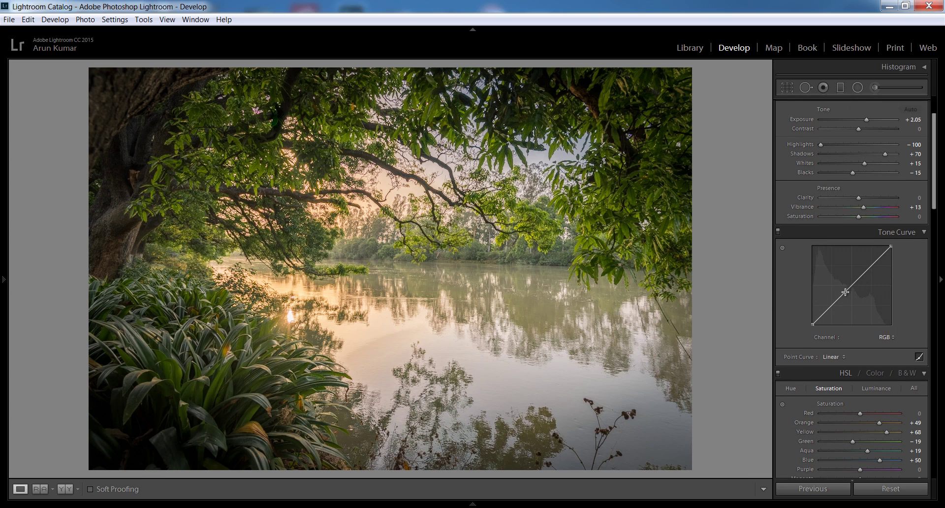
pyautogui.moveTo(813, 325)
pyautogui.moveTo(813, 325); pyautogui.dragTo(810, 323)
pyautogui.moveTo(860, 198); pyautogui.dragTo(863, 199)
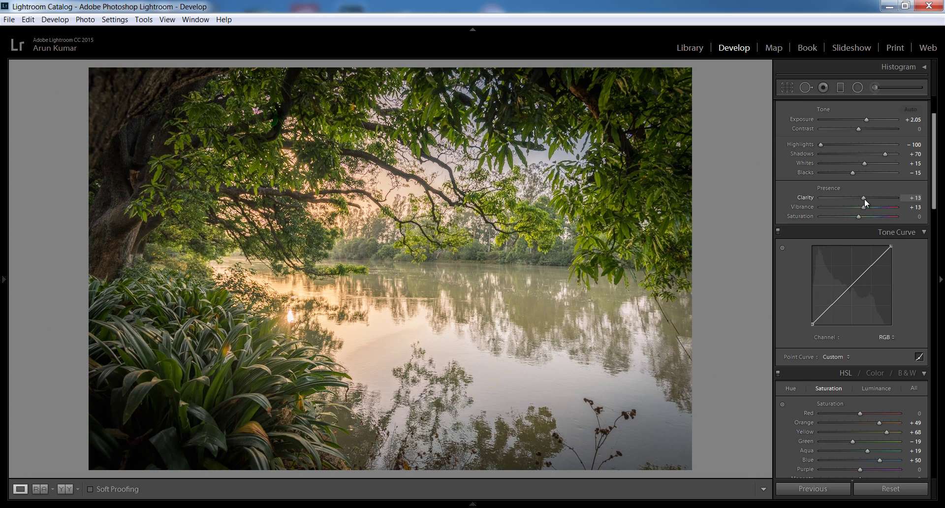
# Step: Raise Split Toning Highlights Saturation to 32, keeping Hue at 37
pyautogui.moveTo(934, 147); pyautogui.dragTo(933, 244)
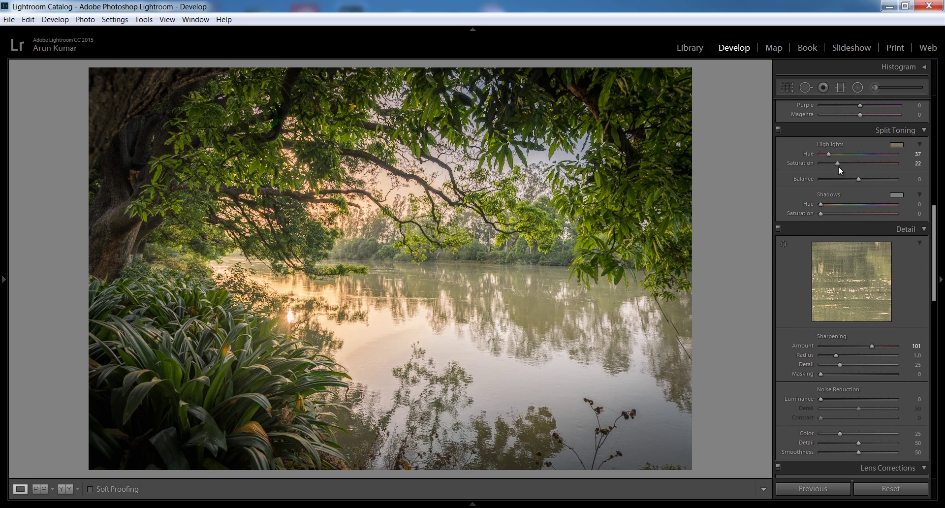
pyautogui.moveTo(838, 166); pyautogui.dragTo(841, 164)
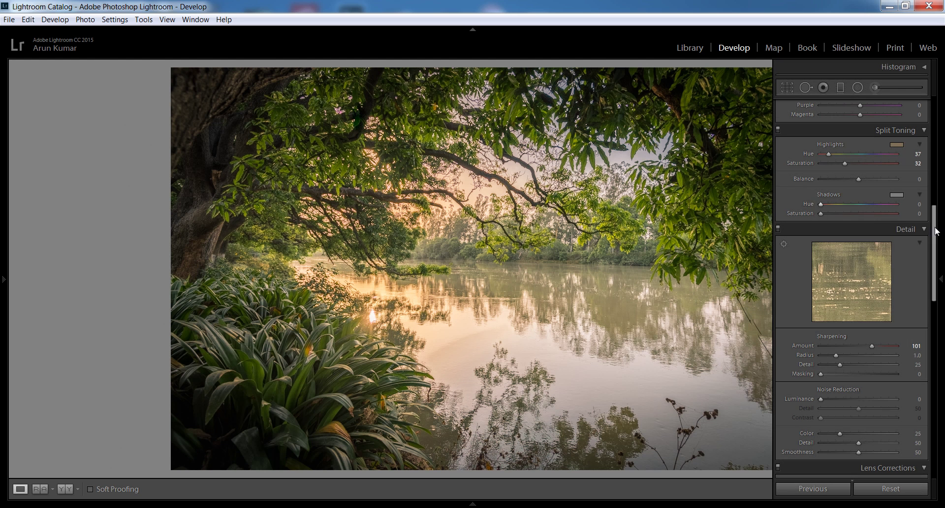
pyautogui.click(941, 279)
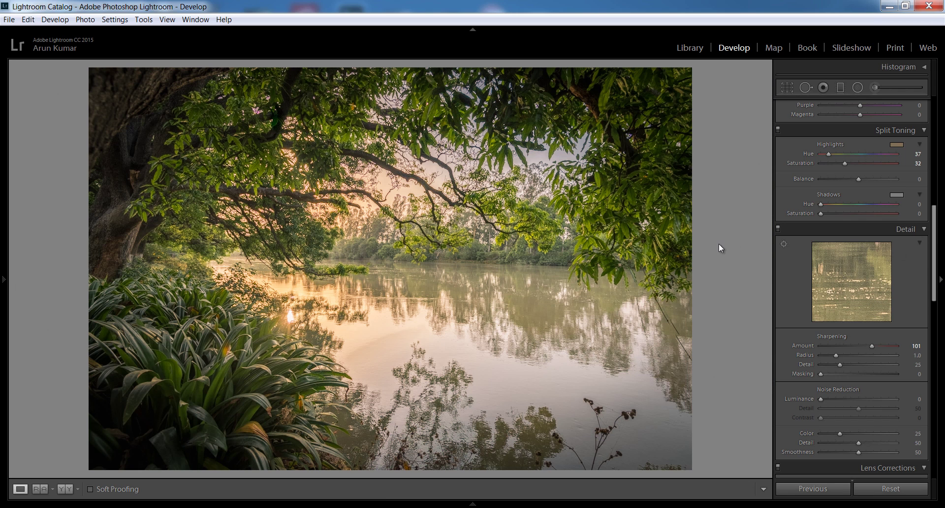